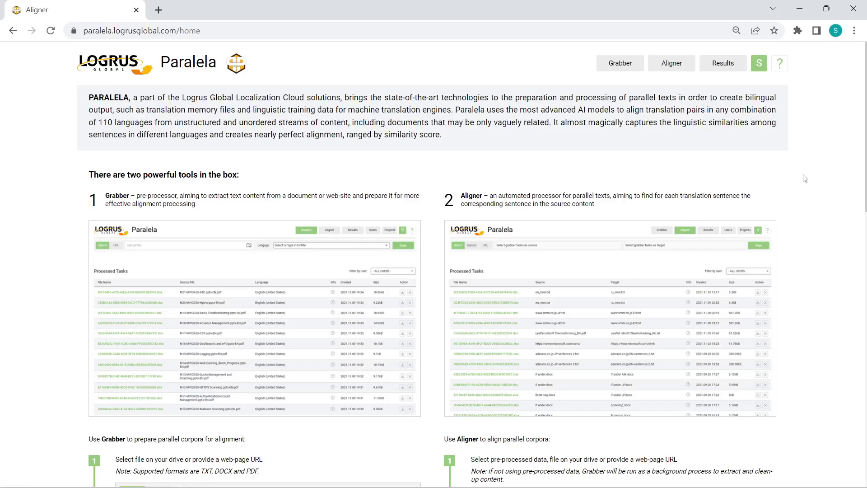
pyautogui.scroll(-4, 781, 207)
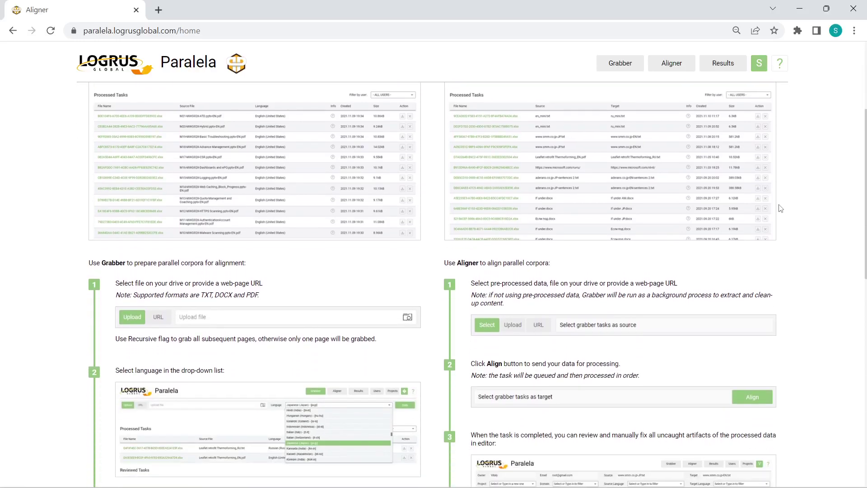
pyautogui.scroll(-3, 781, 207)
pyautogui.scroll(-8, 781, 208)
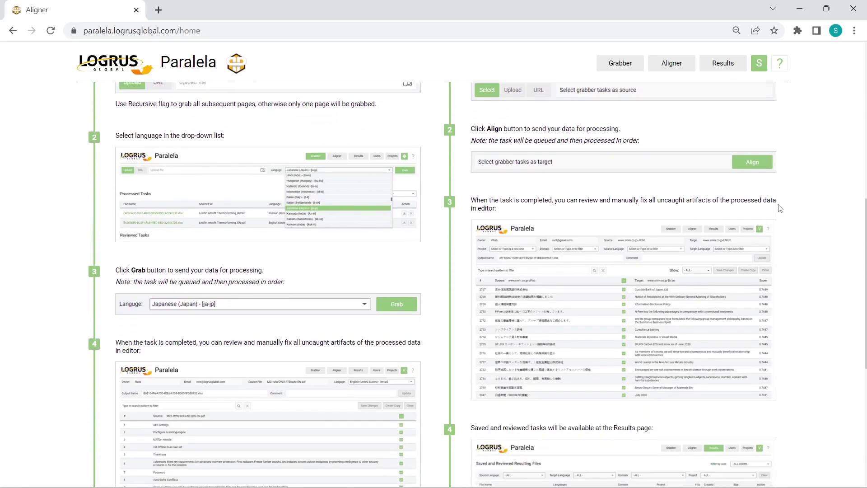
pyautogui.scroll(-2, 781, 208)
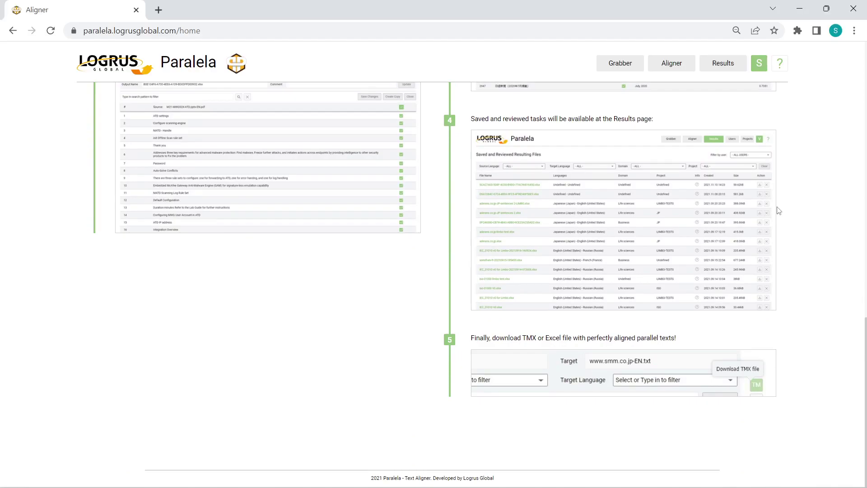
pyautogui.scroll(10, 779, 211)
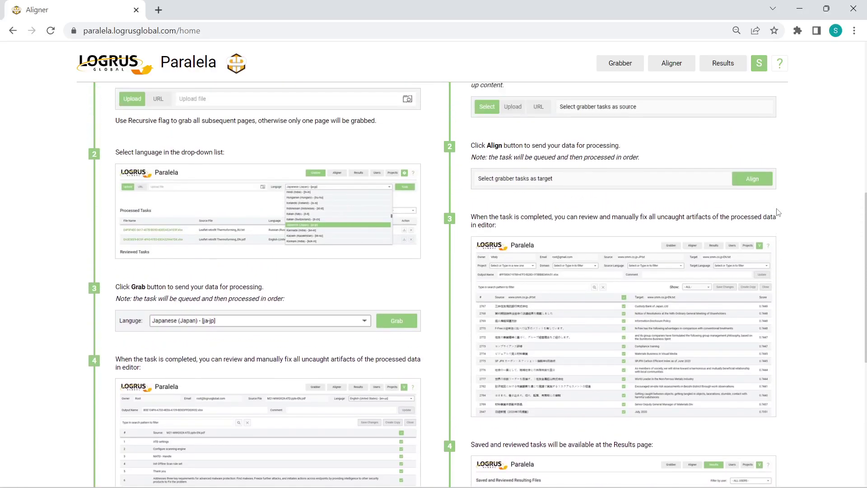
pyautogui.scroll(6, 779, 212)
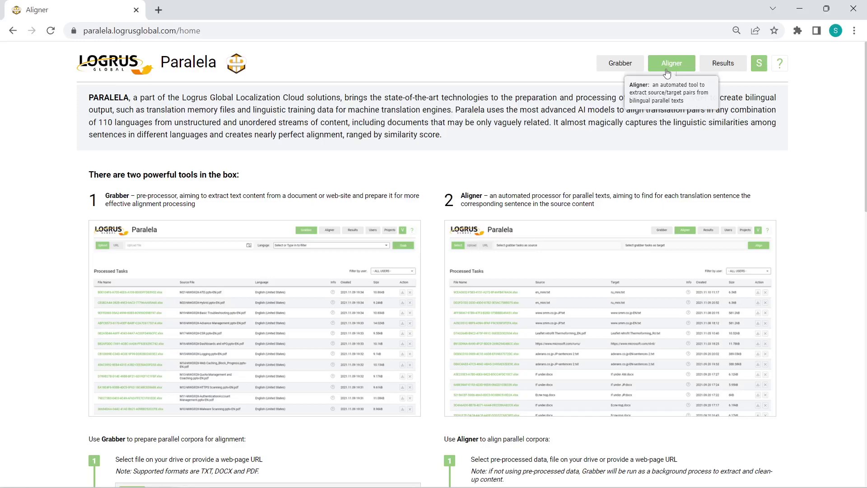
# Step: Upload Council_Implementing_Decision_EN_TXT.pdf in the Grabber
pyautogui.click(627, 71)
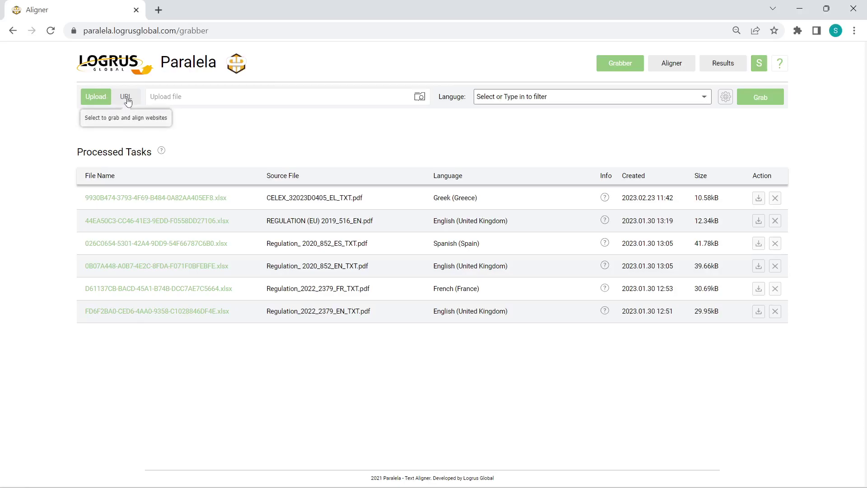
pyautogui.click(196, 103)
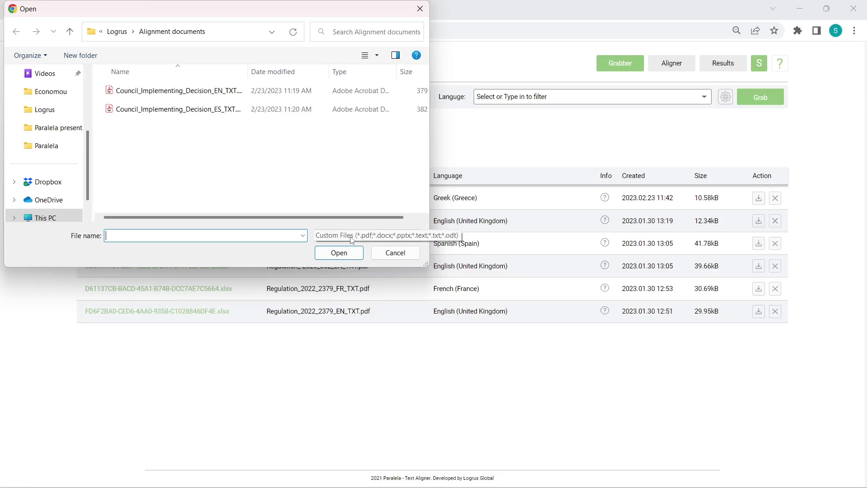
pyautogui.click(226, 90)
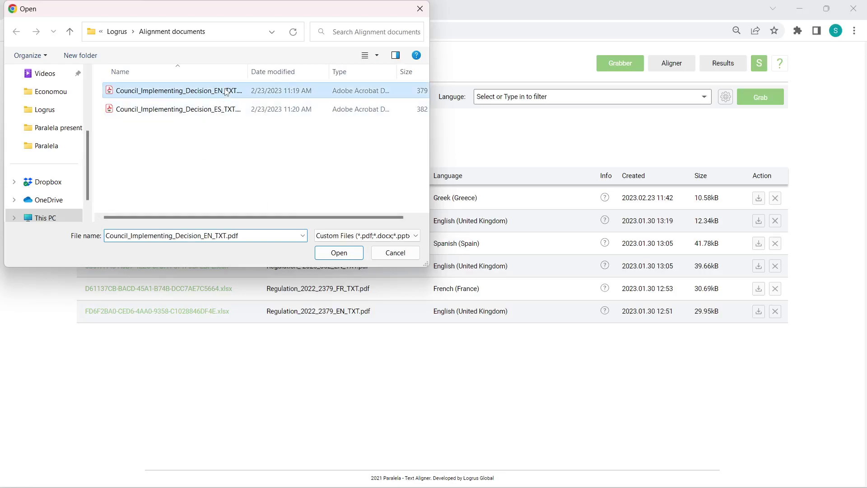
pyautogui.click(335, 252)
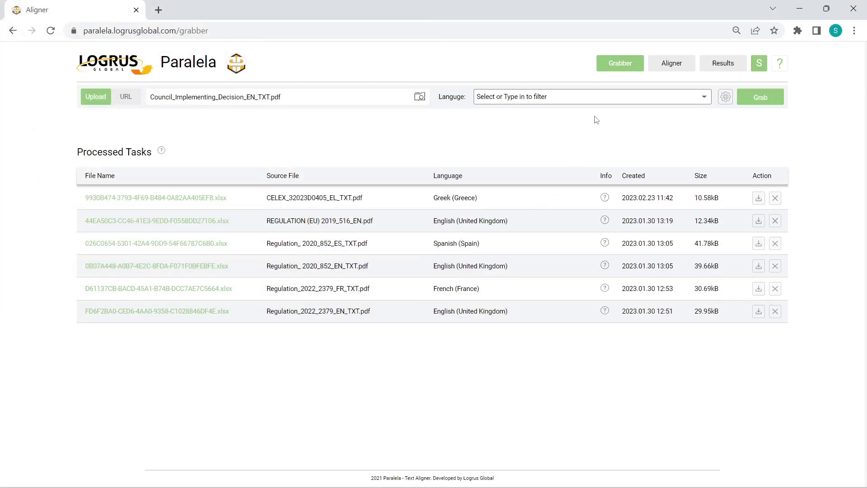
# Step: Set the document language to English (United Kingdom) and grab the text
pyautogui.click(599, 104)
pyautogui.write('engli')
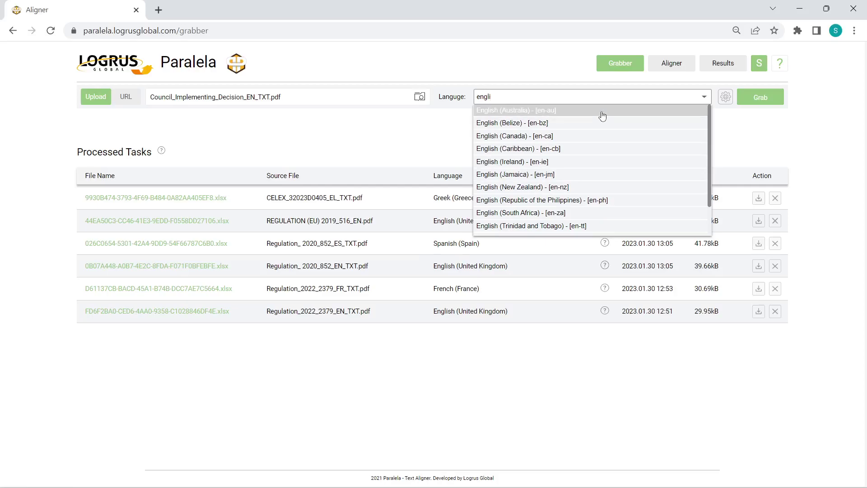
pyautogui.scroll(-1, 591, 163)
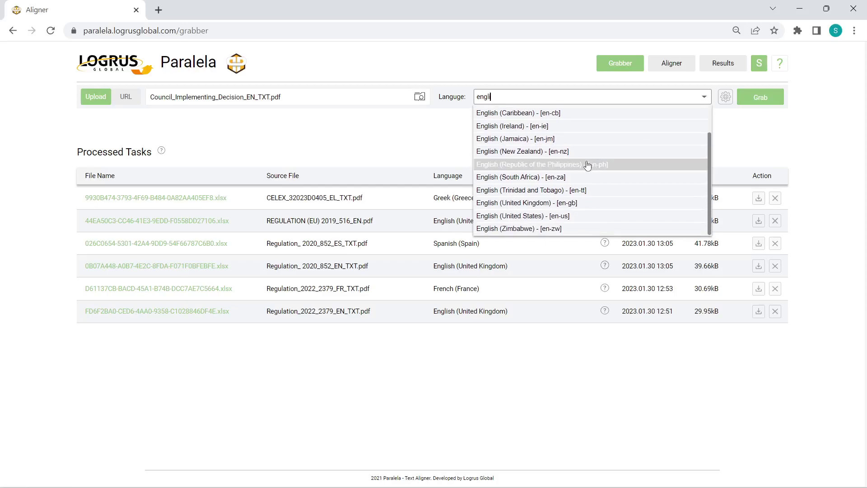
pyautogui.click(580, 204)
pyautogui.click(756, 101)
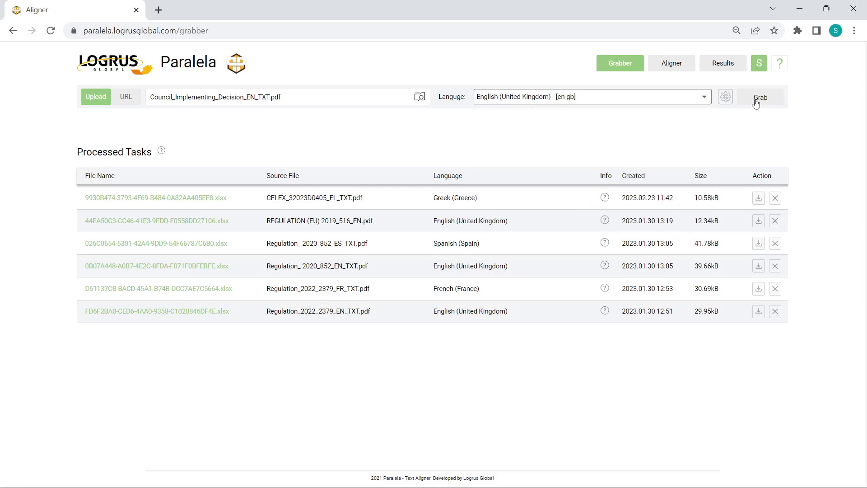
pyautogui.click(756, 103)
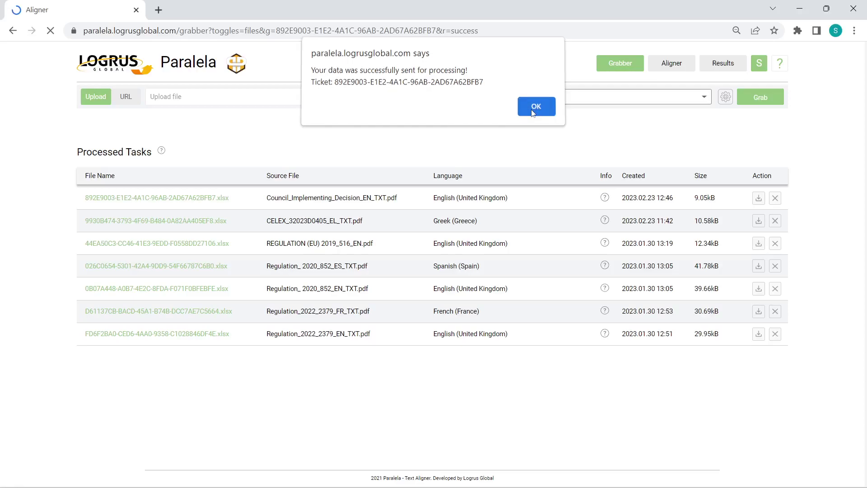
pyautogui.click(534, 112)
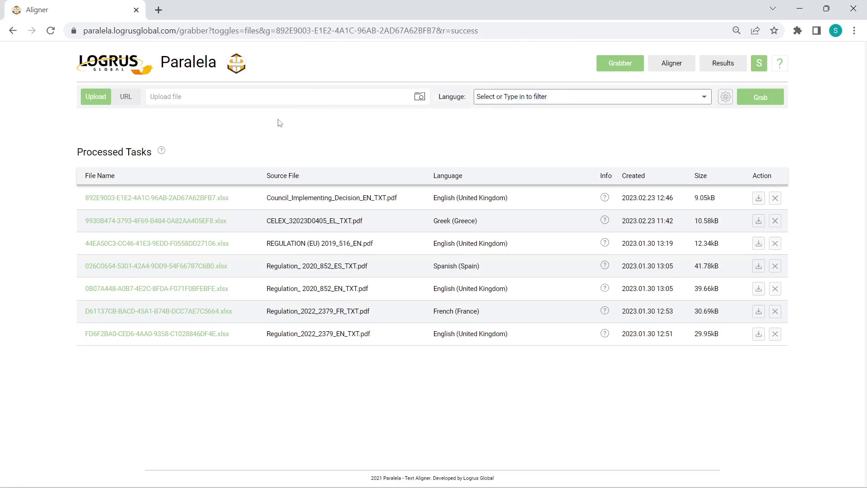
# Step: Open the new English task and exclude rows 20 and 21 from the output
pyautogui.click(165, 202)
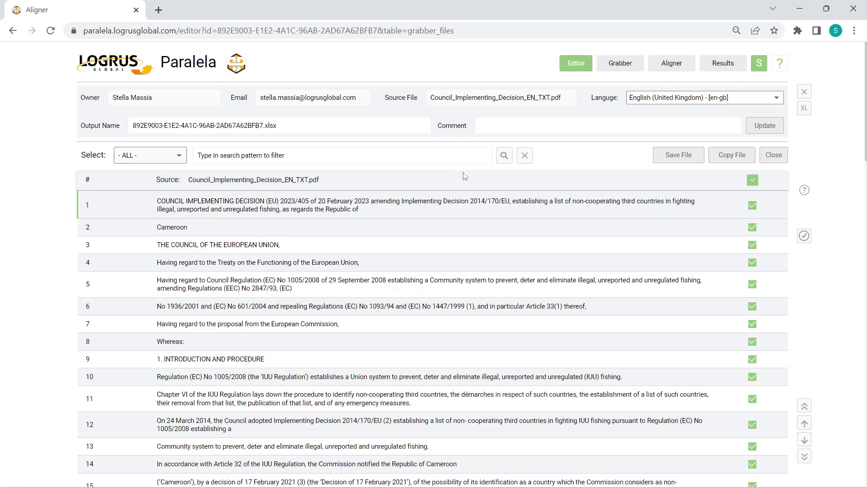
pyautogui.scroll(-5, 465, 181)
pyautogui.scroll(-2, 521, 221)
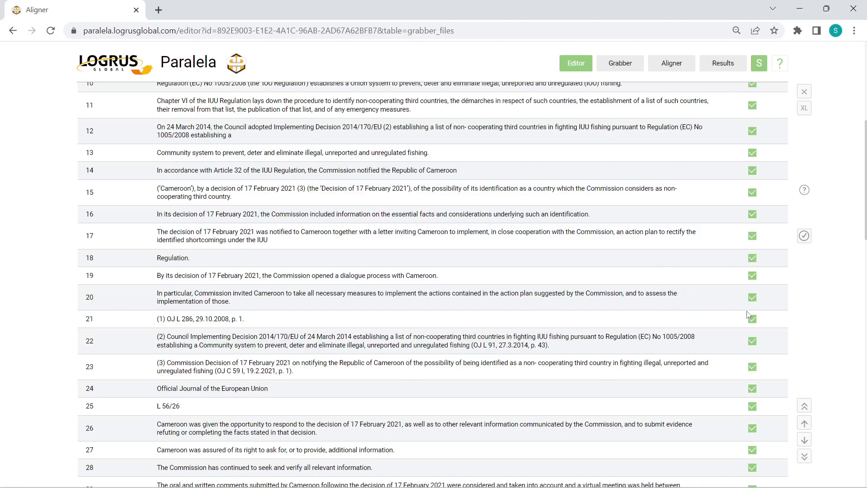
pyautogui.click(752, 298)
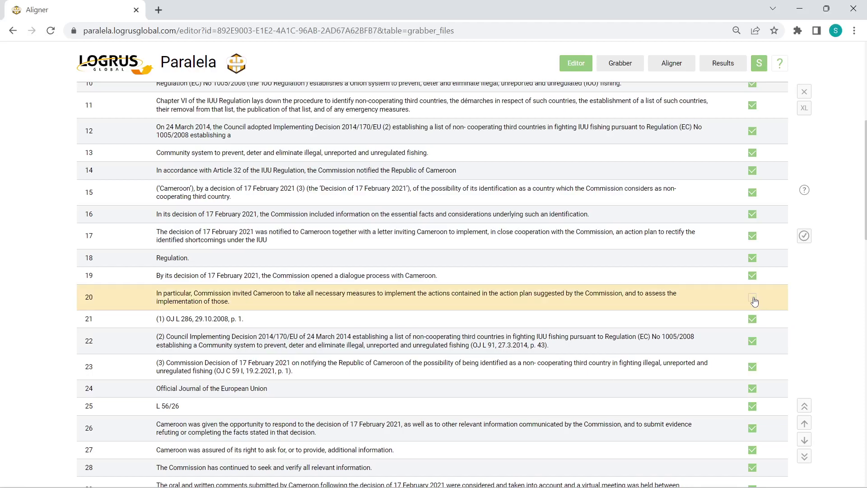
pyautogui.click(753, 319)
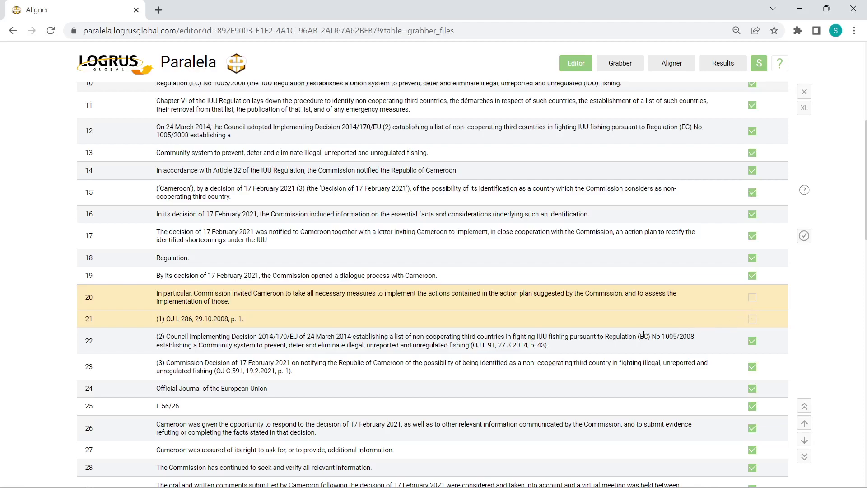
# Step: Change the year in row 23's date from 2021 to 2022
pyautogui.scroll(-1, 640, 336)
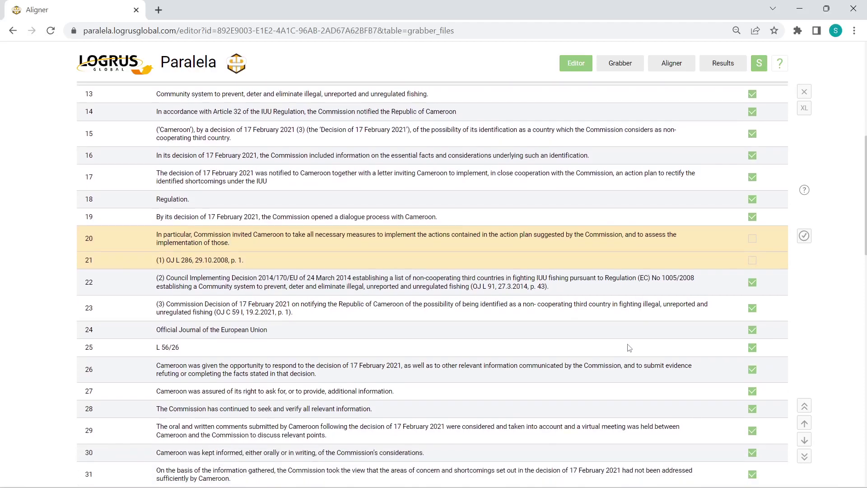
pyautogui.click(304, 316)
pyautogui.click(274, 313)
pyautogui.press('BackSpace')
pyautogui.write('2')
pyautogui.scroll(10, 323, 314)
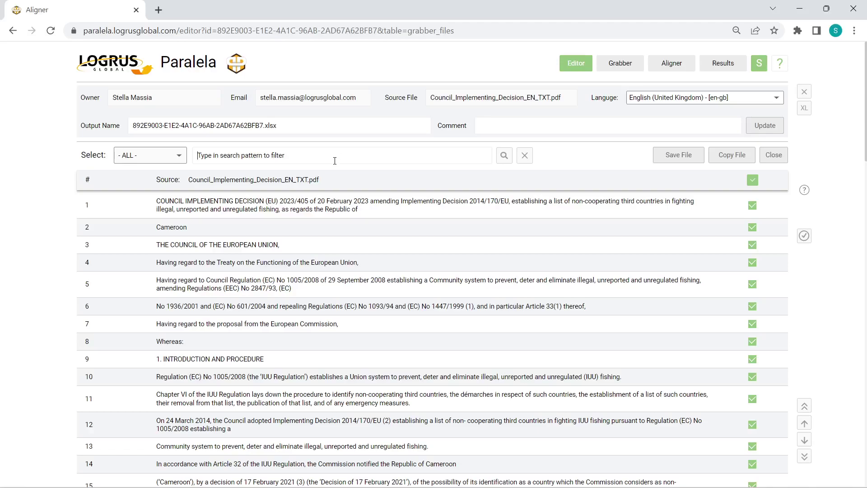
# Step: Show all rows and rename the output file to 'test1'
pyautogui.click(170, 163)
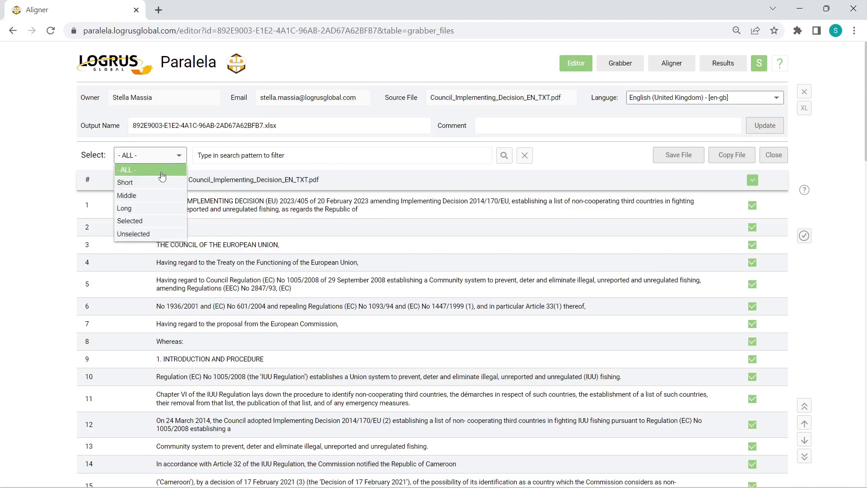
pyautogui.click(166, 157)
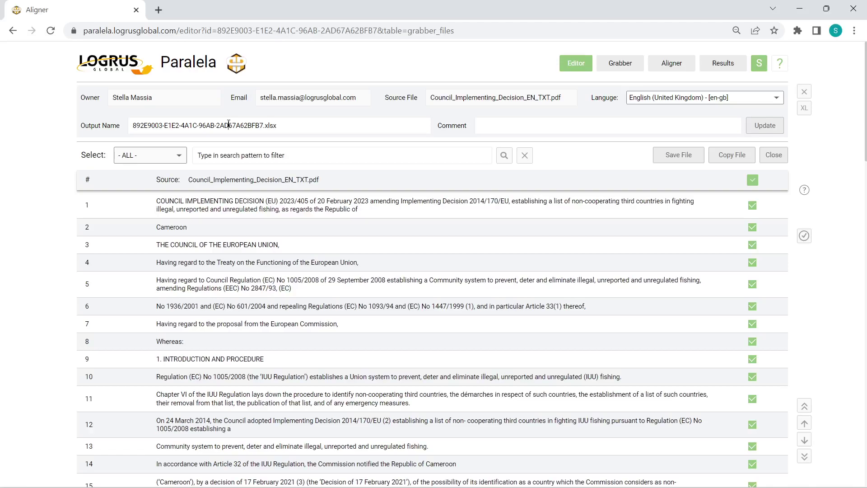
pyautogui.tripleClick(229, 124)
pyautogui.write('tet1')
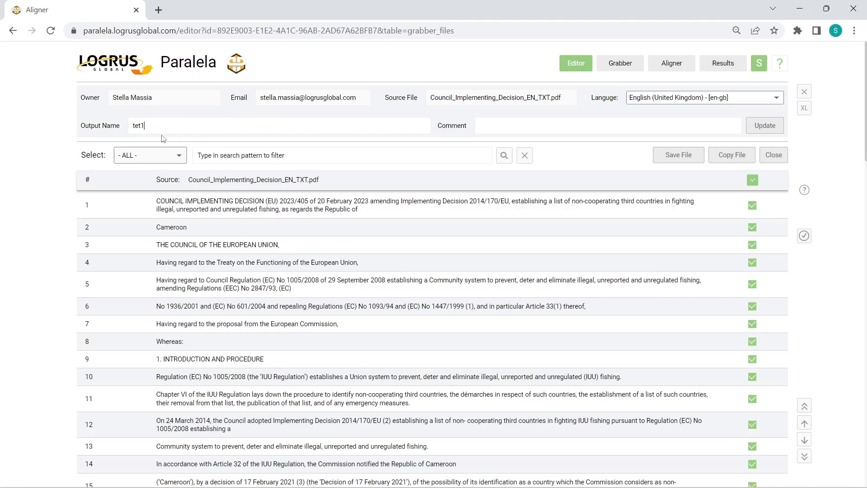
pyautogui.click(139, 126)
pyautogui.write('s')
# Step: Add the comment 'decision 2023' and save the file over the original
pyautogui.click(494, 123)
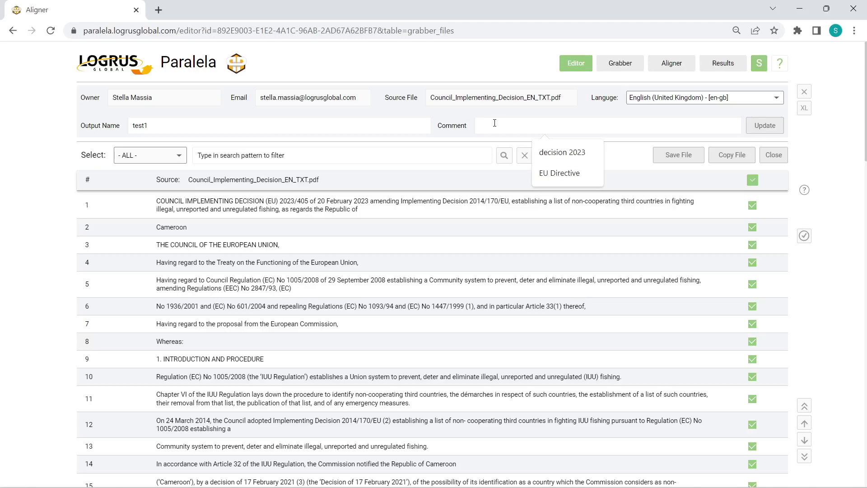
pyautogui.click(560, 153)
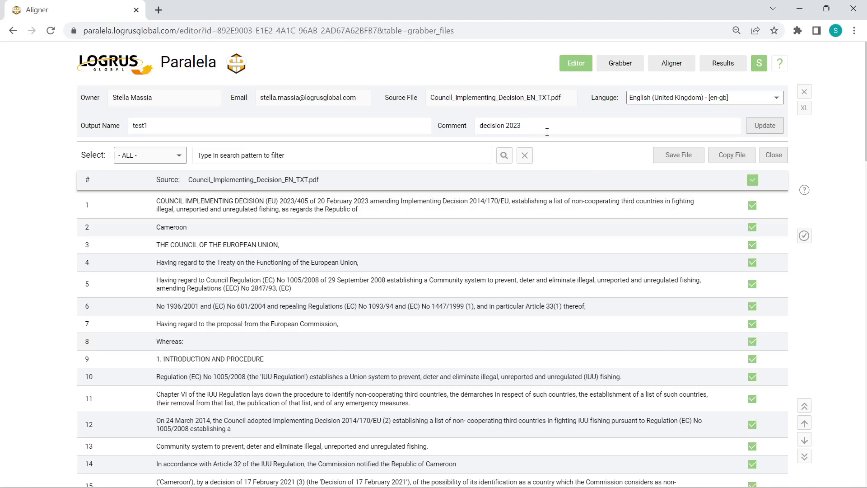
pyautogui.click(668, 160)
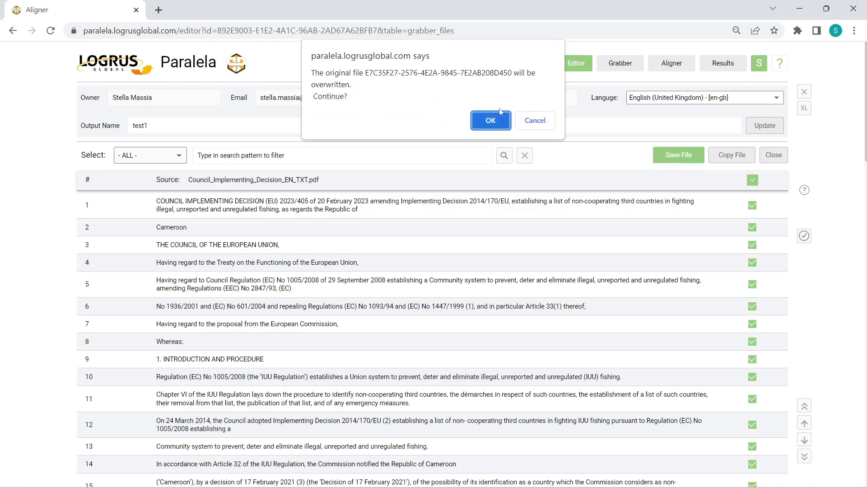
pyautogui.click(493, 121)
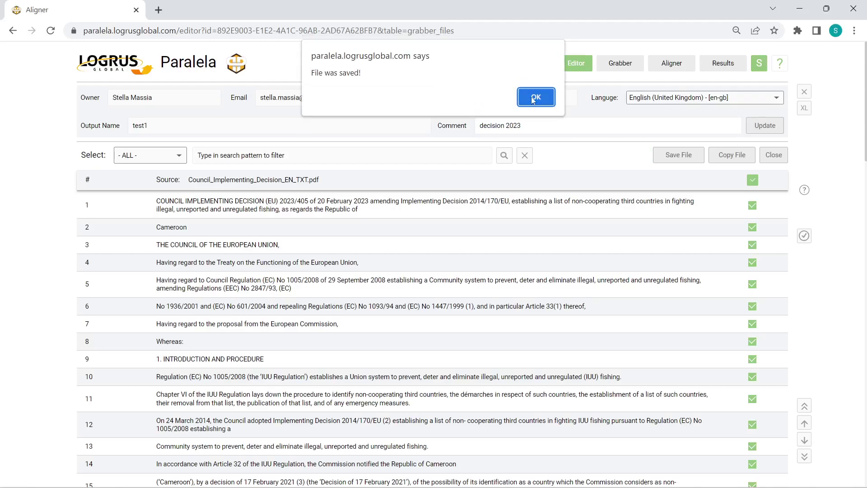
pyautogui.click(536, 89)
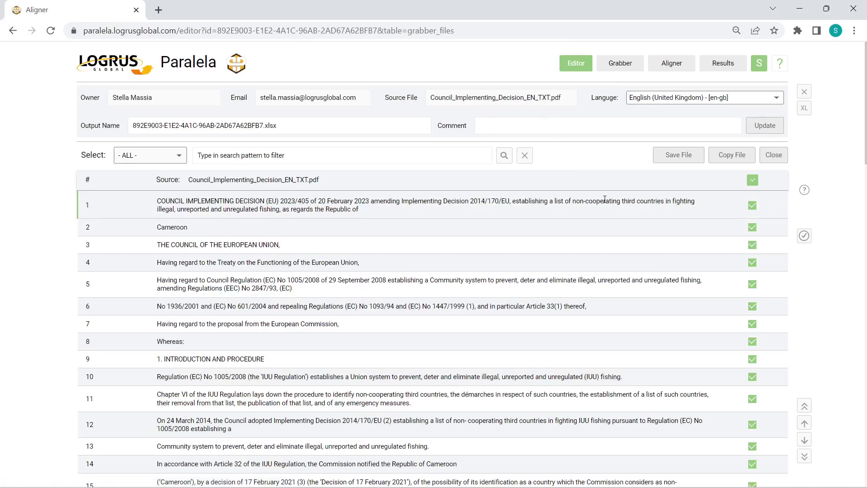
# Step: Return to the Grabber and upload Council_Implementing_Decision_ES_TXT.pdf
pyautogui.click(771, 161)
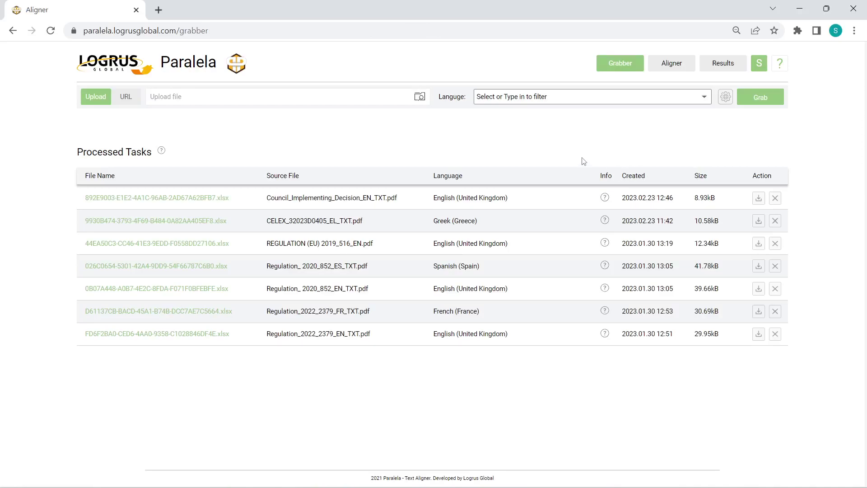
pyautogui.click(222, 99)
pyautogui.click(230, 110)
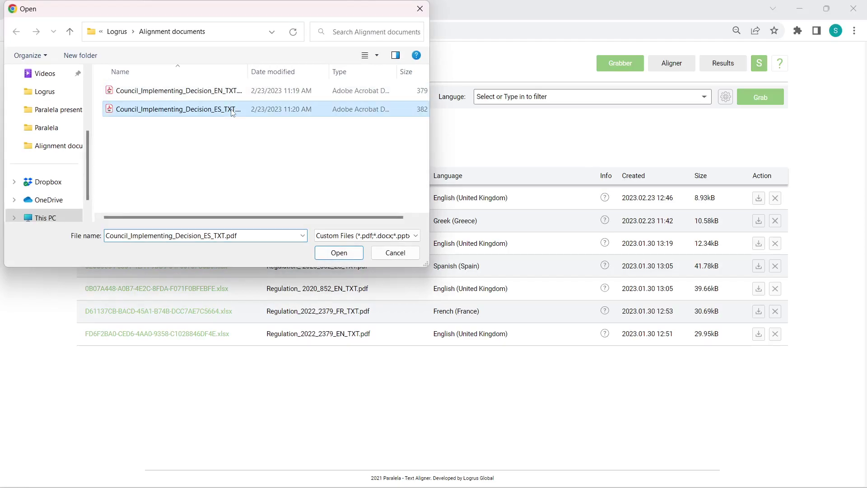
pyautogui.click(339, 252)
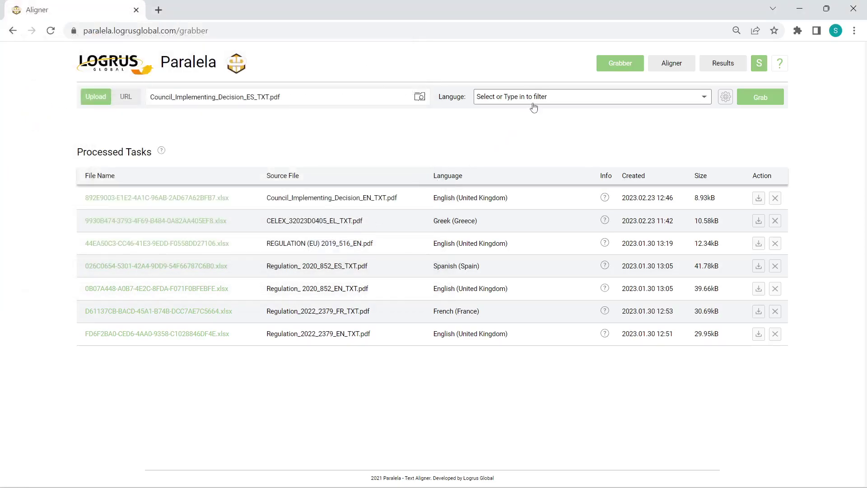
# Step: Set the document language to Spanish (Spain) and grab the text
pyautogui.click(538, 100)
pyautogui.write('spa')
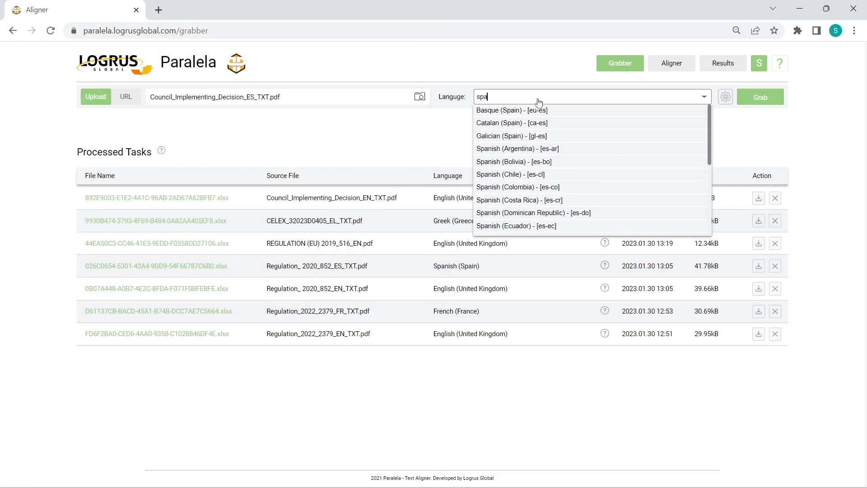
pyautogui.write('ni')
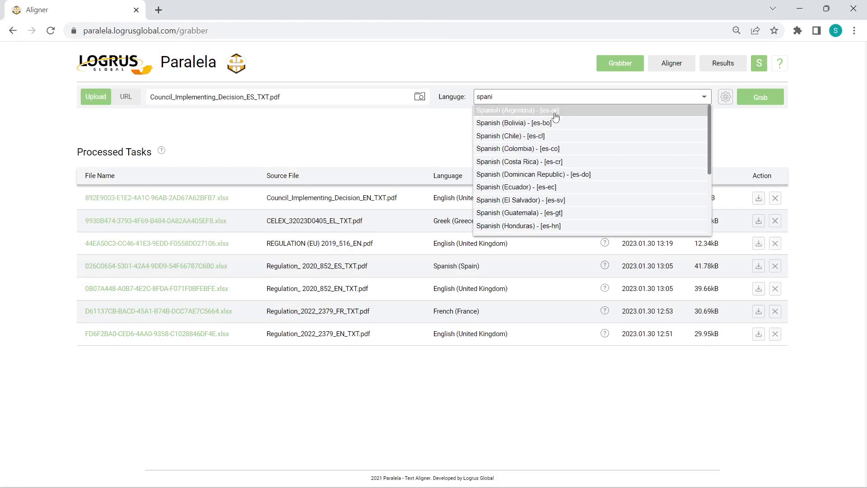
pyautogui.scroll(-2, 582, 163)
pyautogui.scroll(-2, 555, 187)
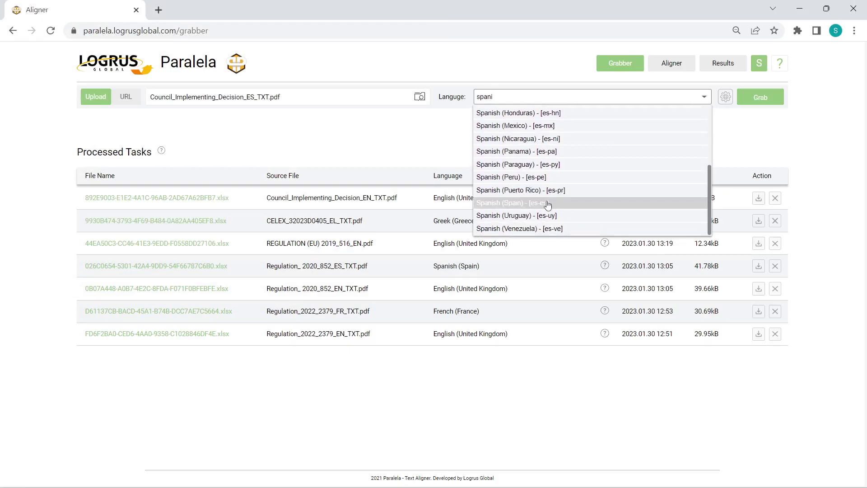
pyautogui.click(548, 202)
pyautogui.click(757, 108)
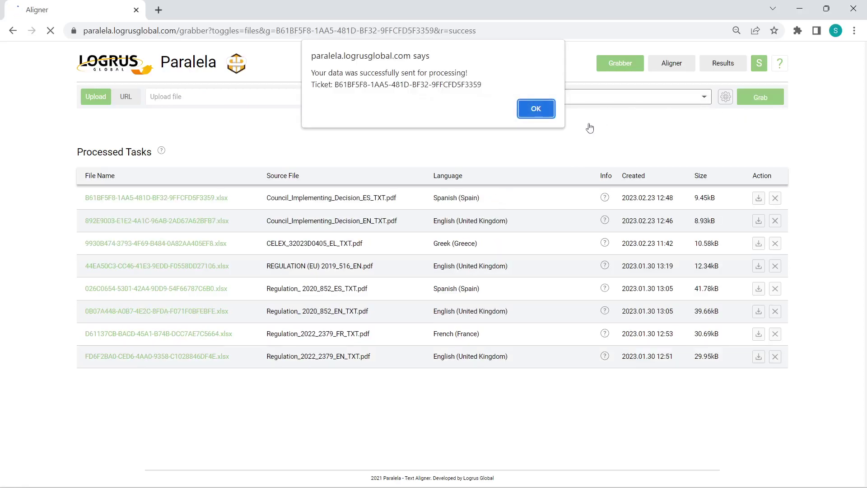
pyautogui.click(537, 109)
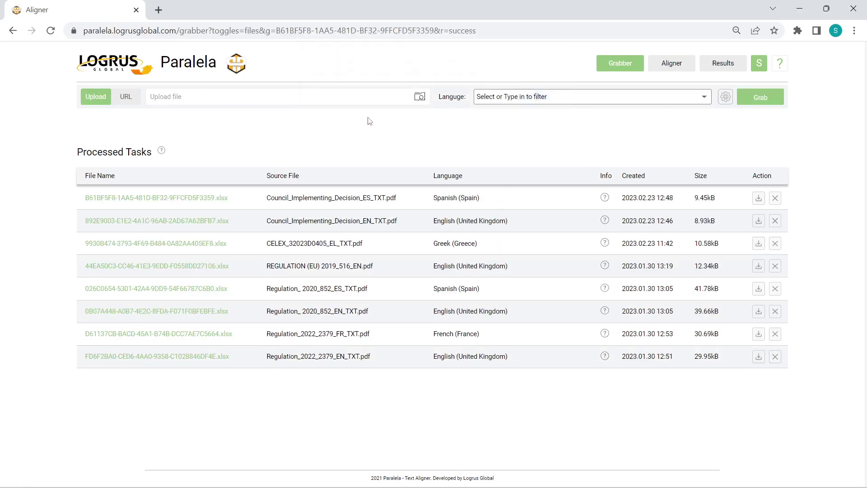
# Step: Open the new Spanish Council Decision xlsx task in the Editor
pyautogui.click(179, 201)
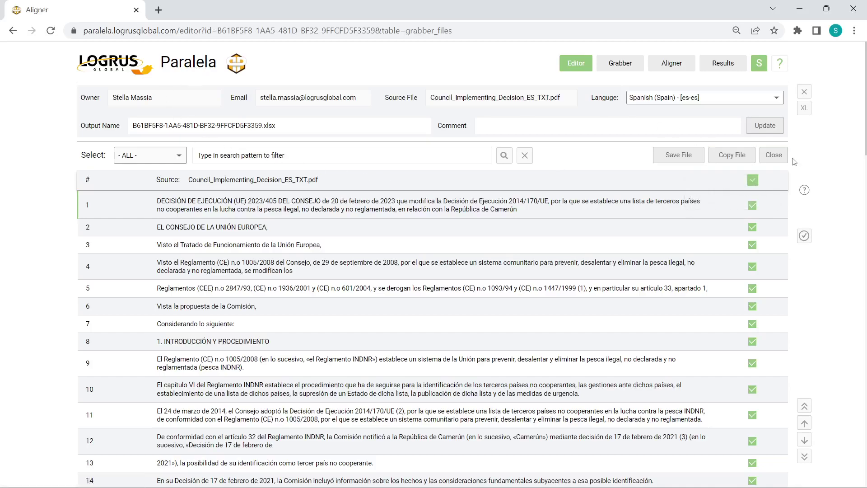
# Step: Close the Spanish file's Editor to return to the Grabber page
pyautogui.click(774, 159)
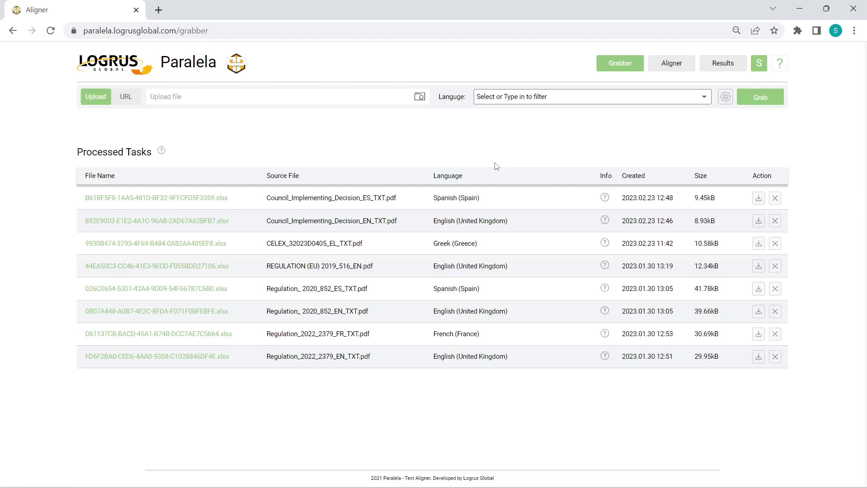
# Step: In the Aligner, align the English Council Decision task (source) with the Spanish task (target)
pyautogui.click(670, 65)
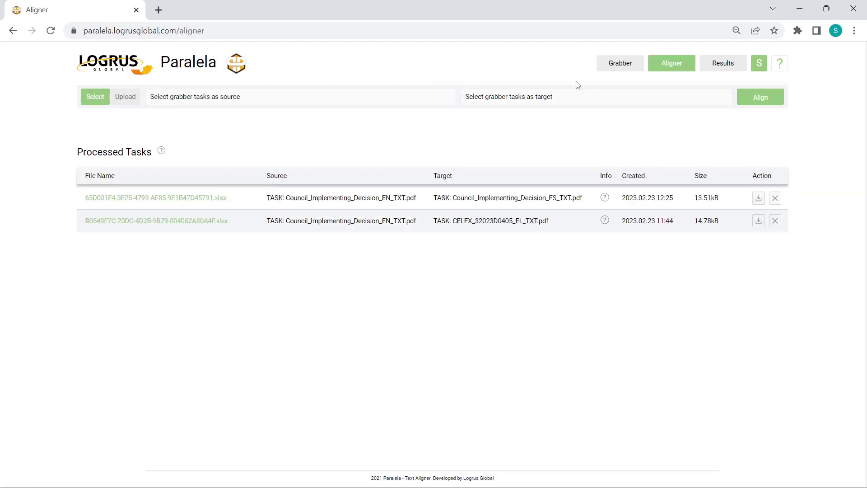
pyautogui.click(255, 96)
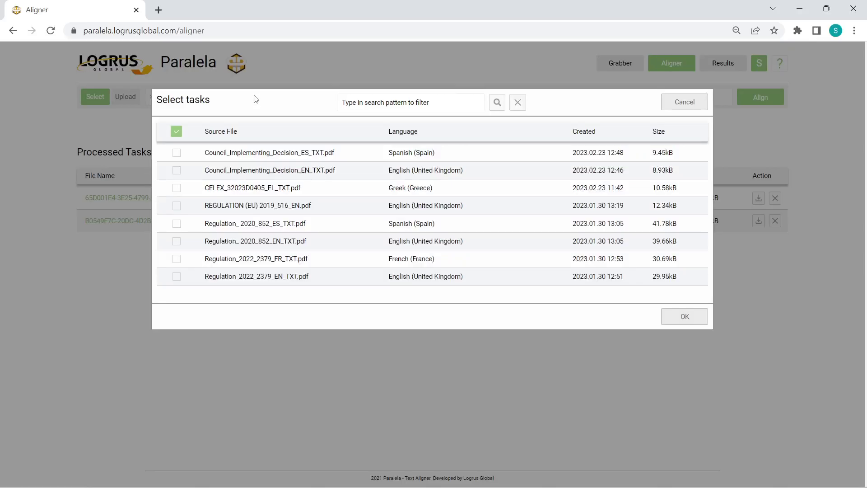
pyautogui.click(177, 171)
pyautogui.click(678, 315)
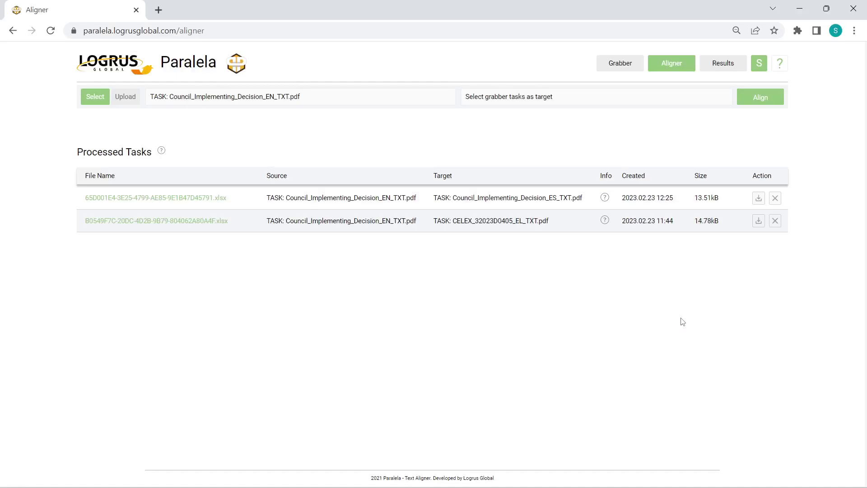
pyautogui.click(565, 98)
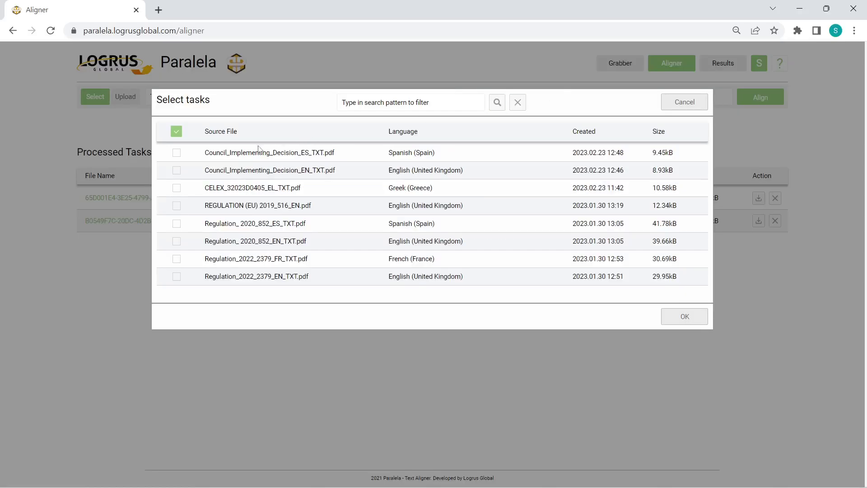
pyautogui.click(177, 153)
pyautogui.click(692, 320)
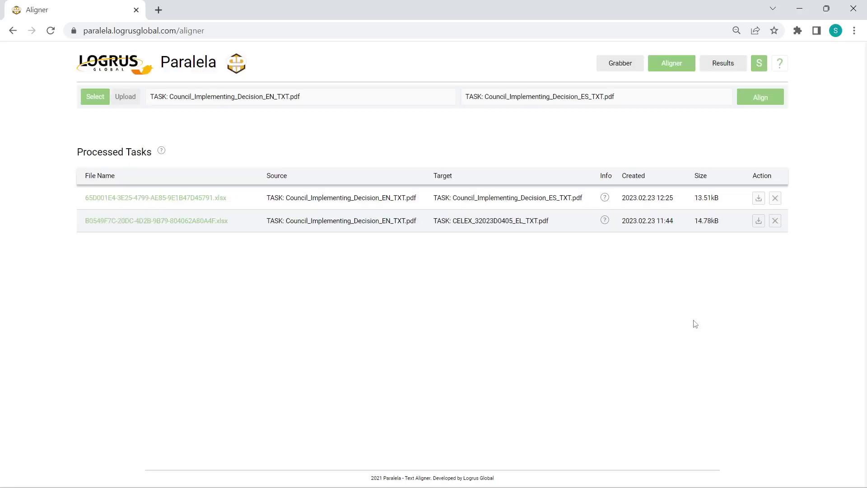
pyautogui.click(761, 98)
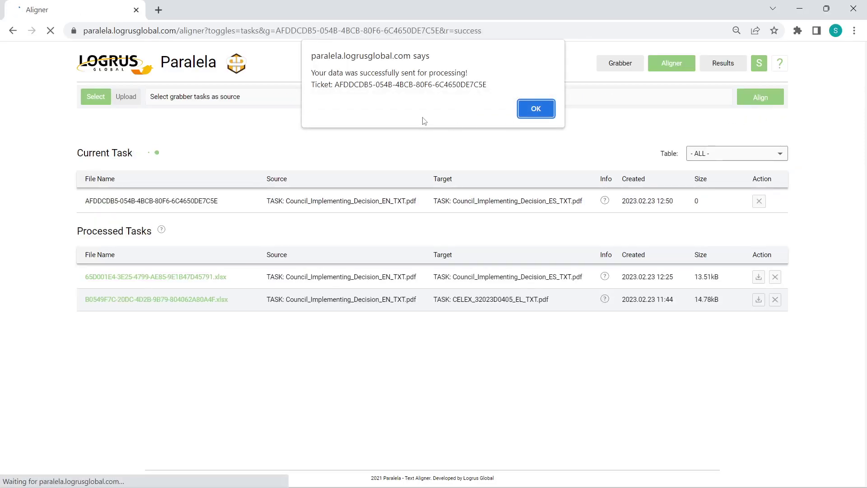
pyautogui.click(534, 111)
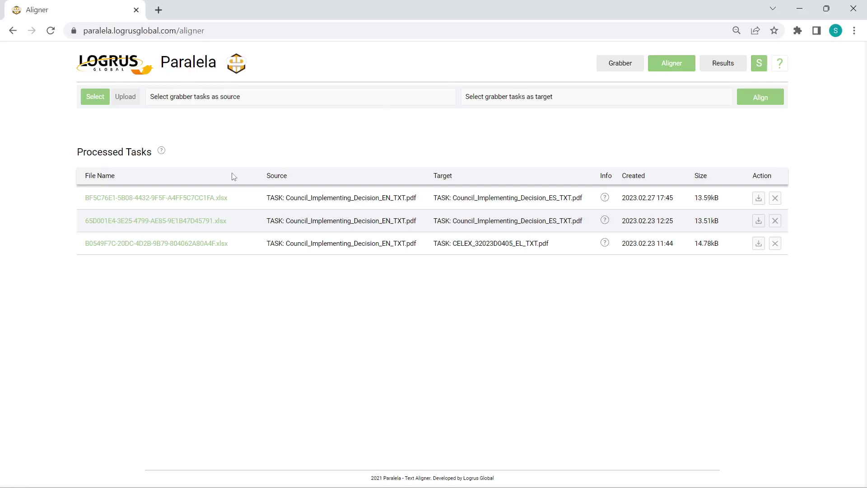
# Step: Open the new alignment result, review its sentence pairs, and open the Select filter list
pyautogui.click(217, 206)
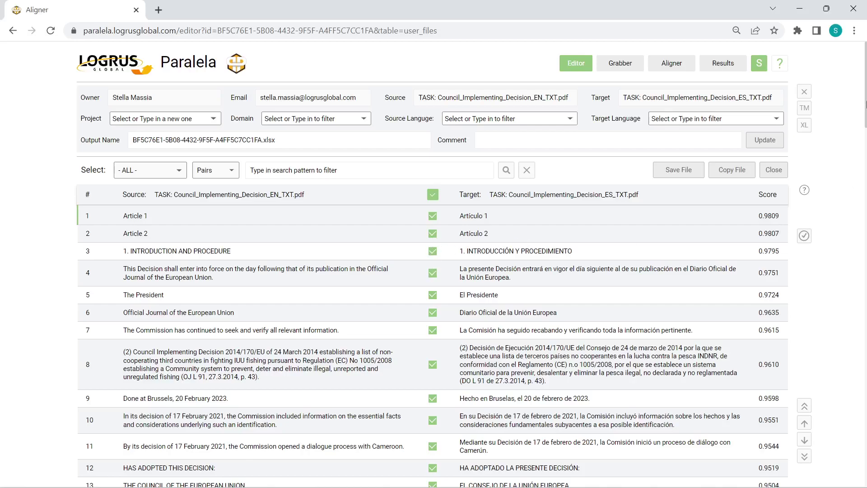
pyautogui.moveTo(866, 104); pyautogui.dragTo(866, 463)
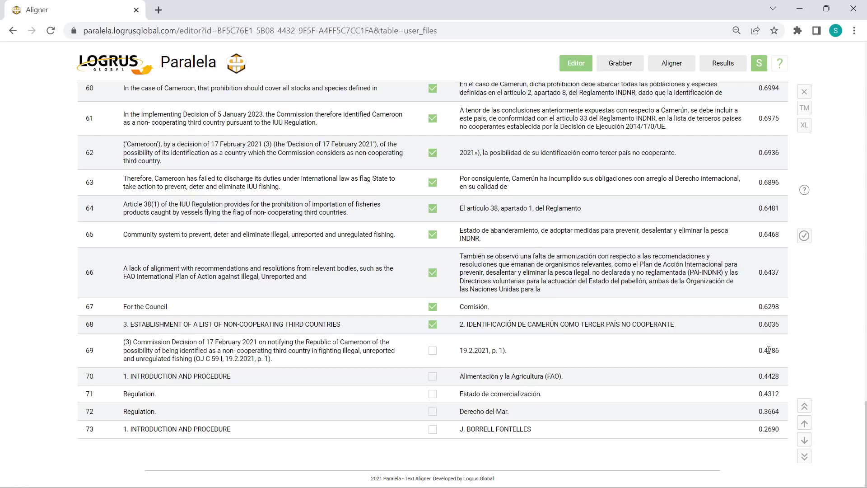
pyautogui.moveTo(866, 420); pyautogui.dragTo(866, 86)
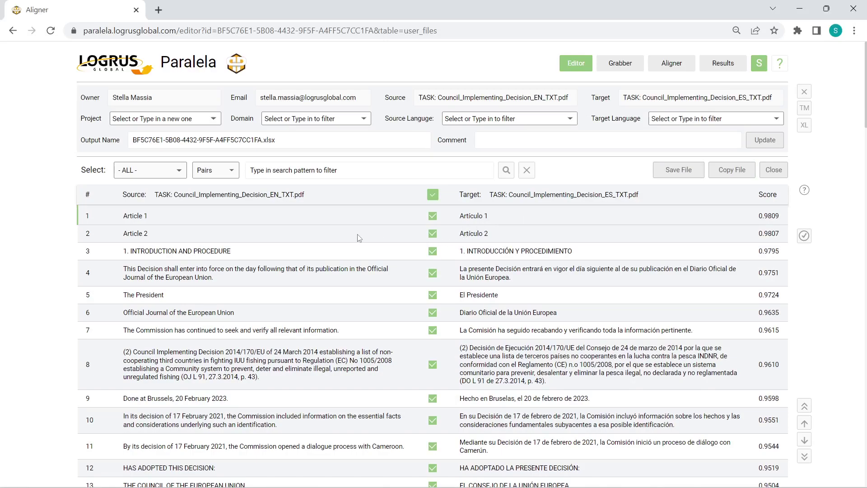
pyautogui.click(159, 177)
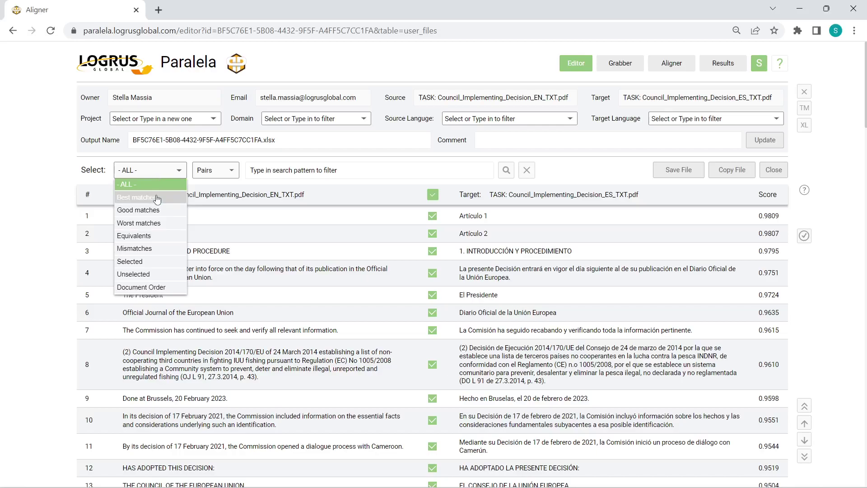
# Step: Filter the aligned table to Good matches, keeping the Pairs display
pyautogui.click(157, 210)
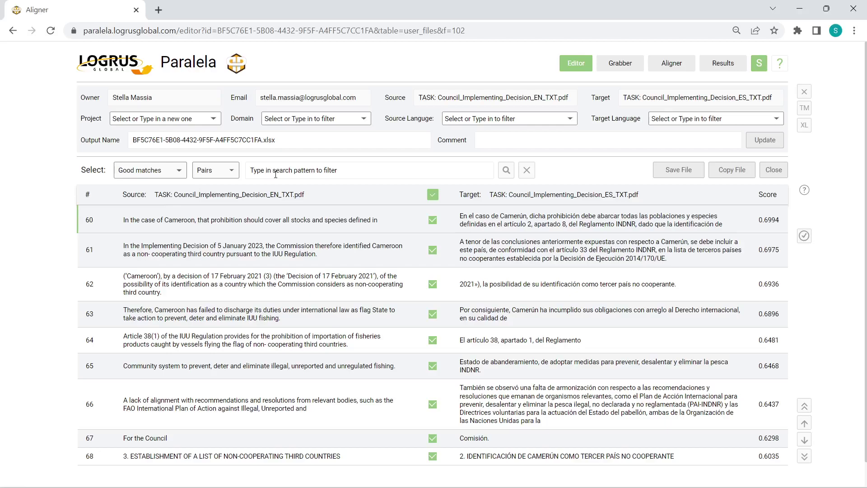
pyautogui.click(222, 175)
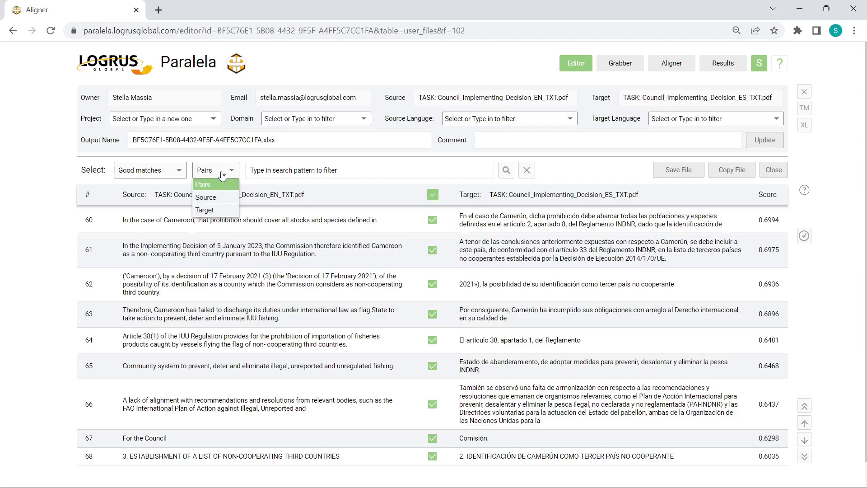
pyautogui.click(222, 175)
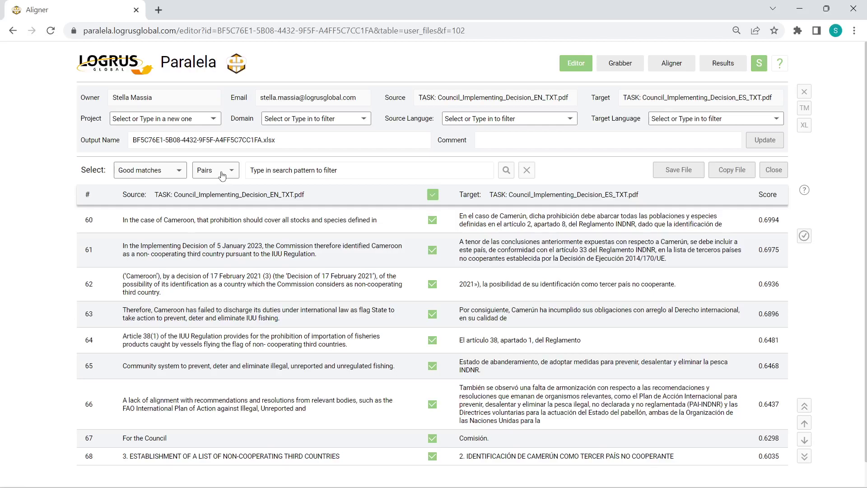
# Step: Set source language English (United Kingdom) and target Spanish (Spain), then update the file info
pyautogui.click(476, 119)
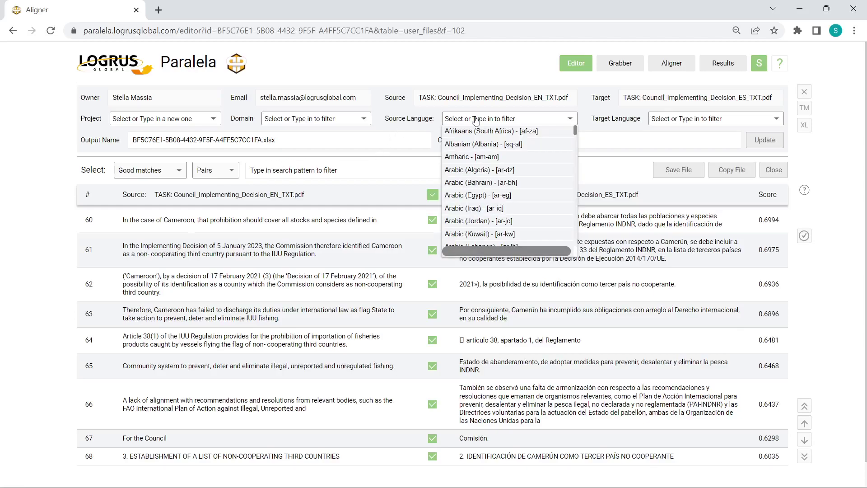
pyautogui.write('englis')
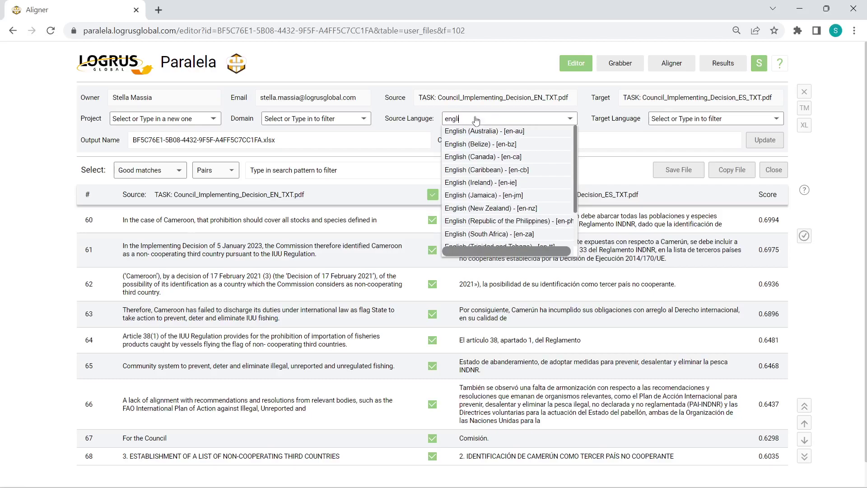
pyautogui.scroll(-2, 521, 204)
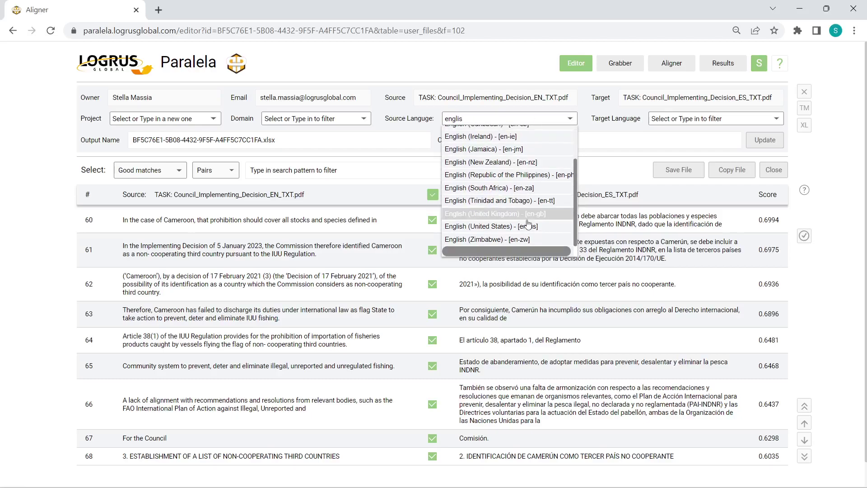
pyautogui.click(526, 214)
pyautogui.click(695, 120)
pyautogui.write('spanish')
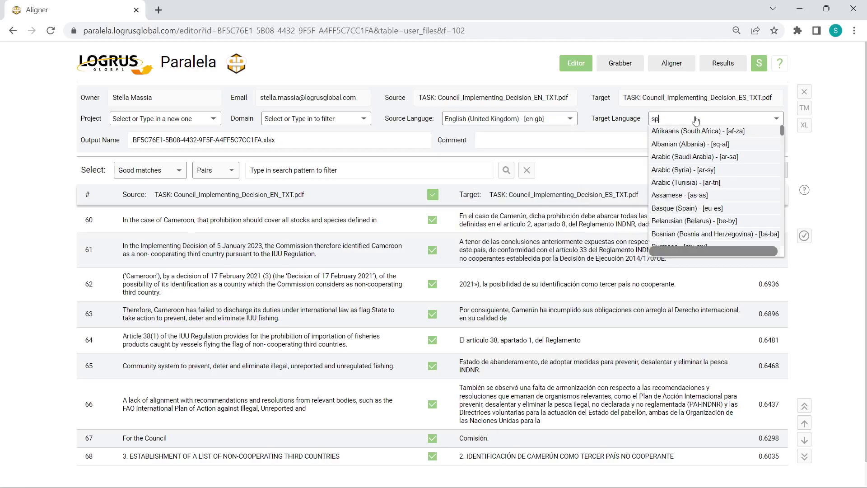
pyautogui.scroll(-5, 720, 195)
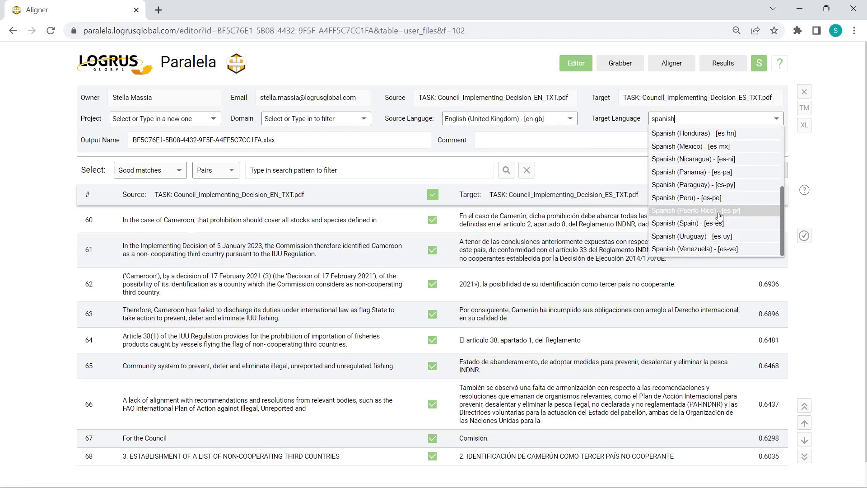
pyautogui.click(720, 196)
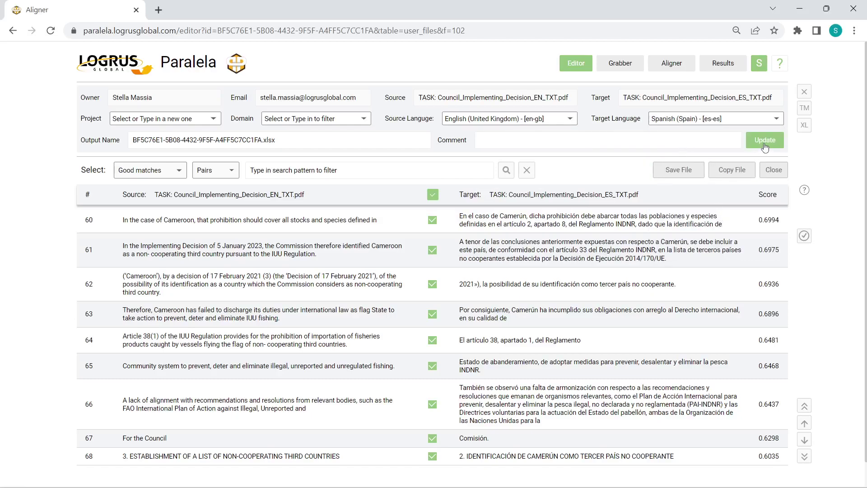
pyautogui.click(765, 147)
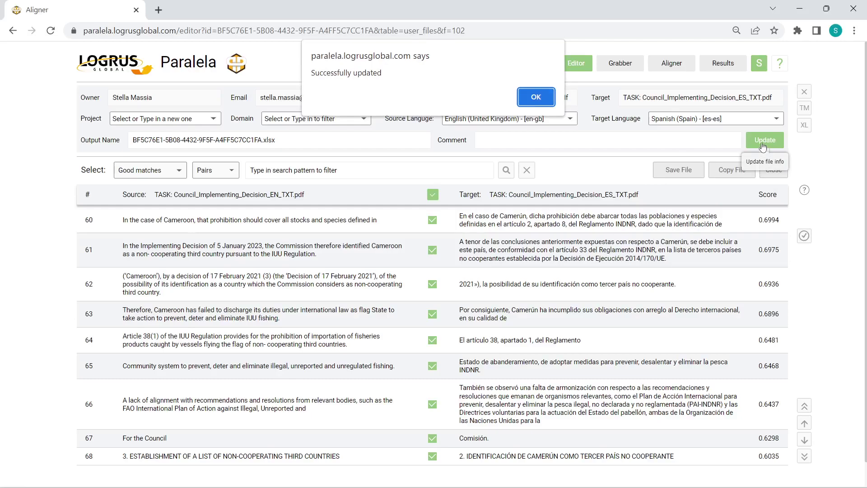
pyautogui.click(540, 98)
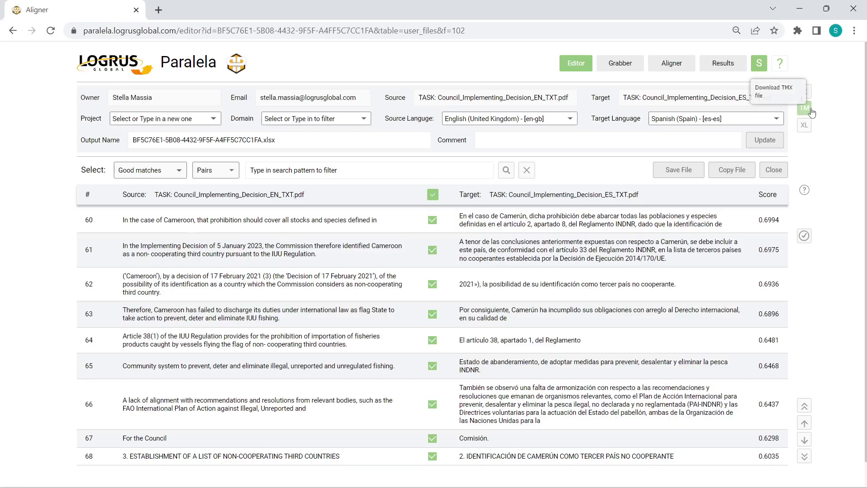
# Step: Export the aligned English–Spanish pairs as the TMX file test1.tmx
pyautogui.click(810, 113)
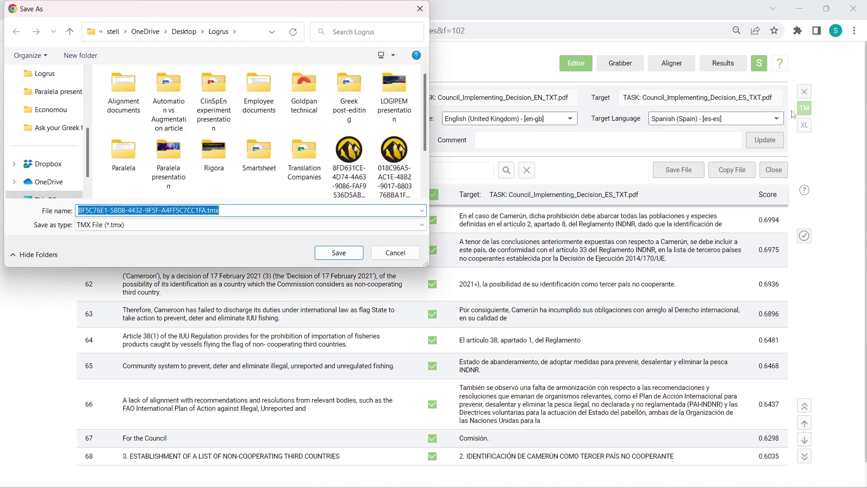
pyautogui.write('test1')
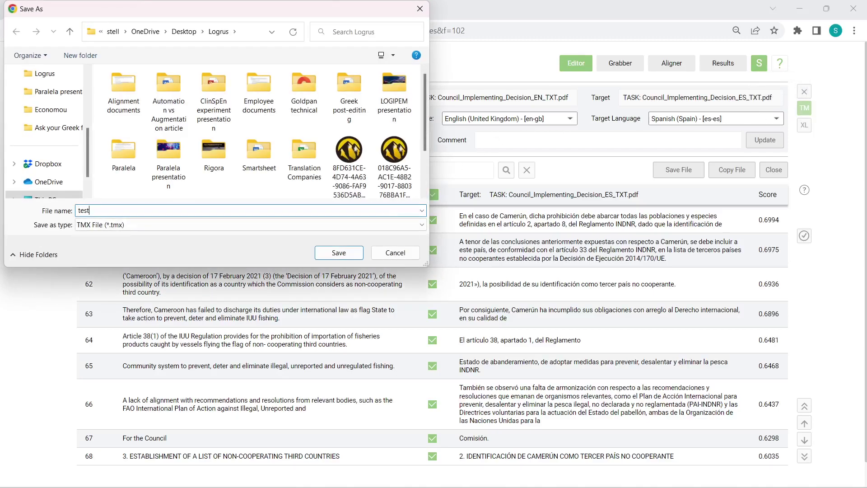
pyautogui.click(335, 253)
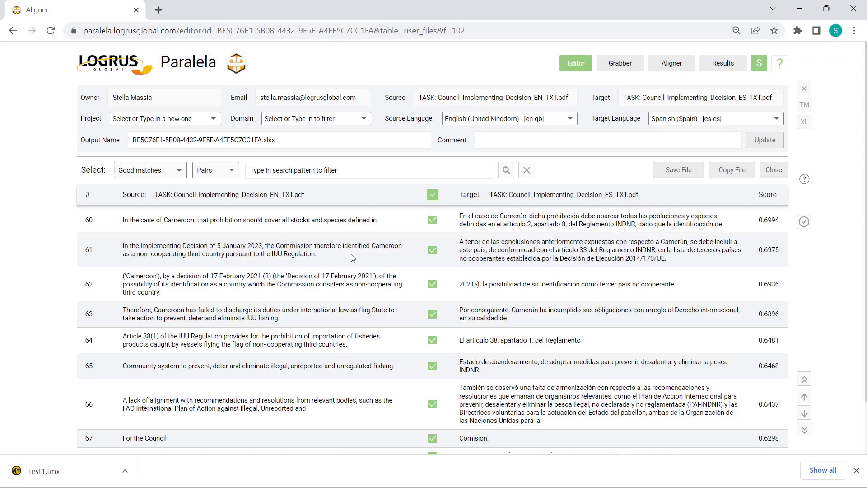
# Step: From the account page, add a new project named test1
pyautogui.click(760, 67)
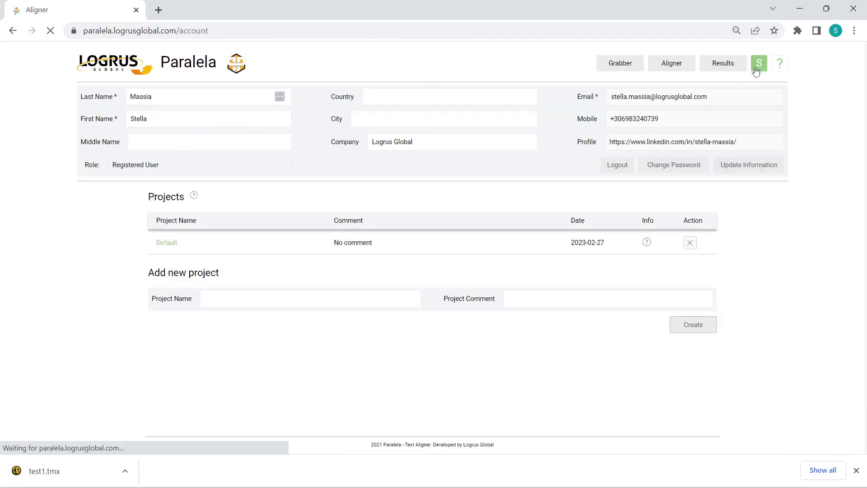
pyautogui.click(248, 300)
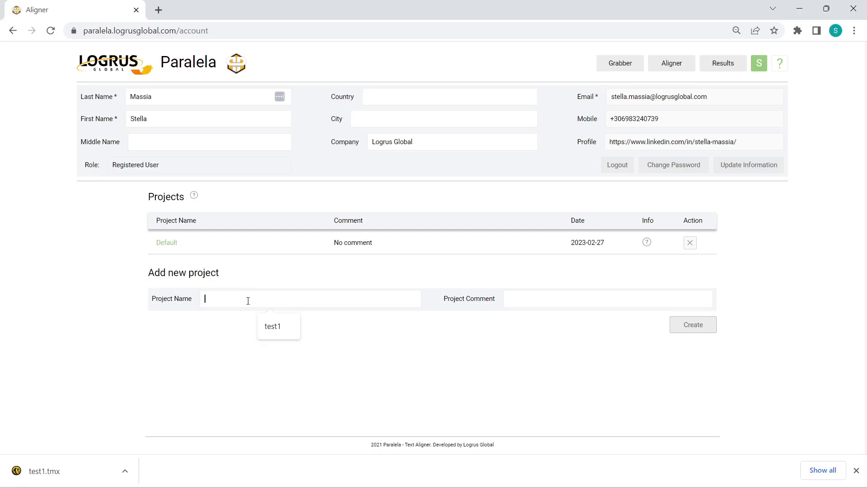
pyautogui.click(276, 327)
pyautogui.click(695, 326)
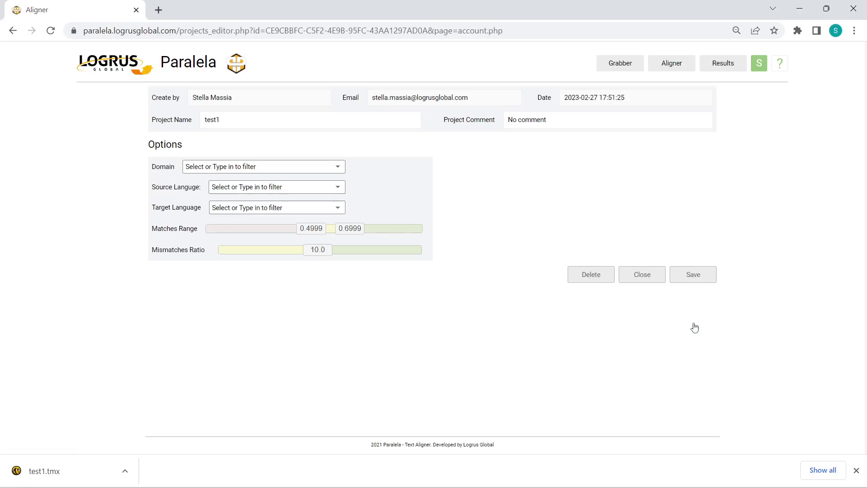
# Step: Choose Business as the test1 project's domain in Options and save it
pyautogui.click(290, 173)
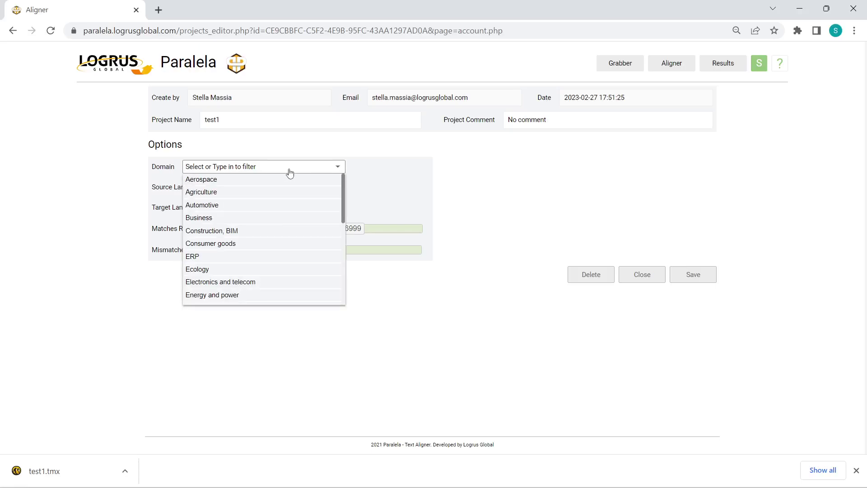
pyautogui.click(281, 219)
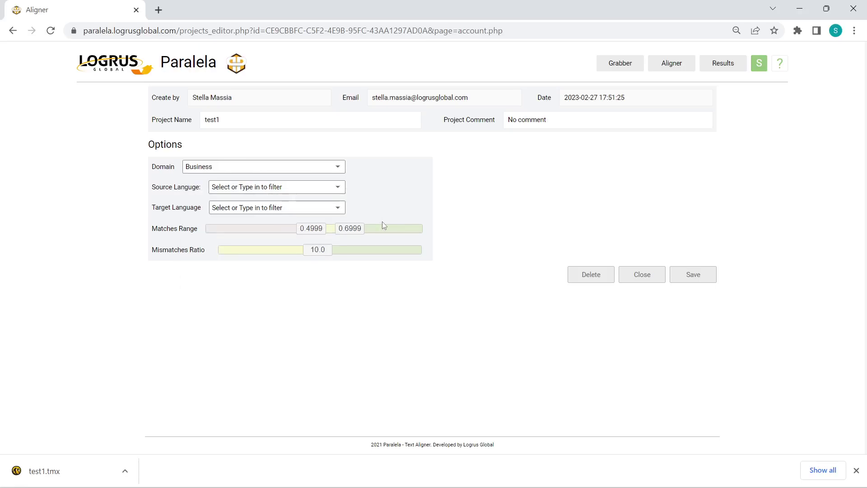
pyautogui.click(693, 283)
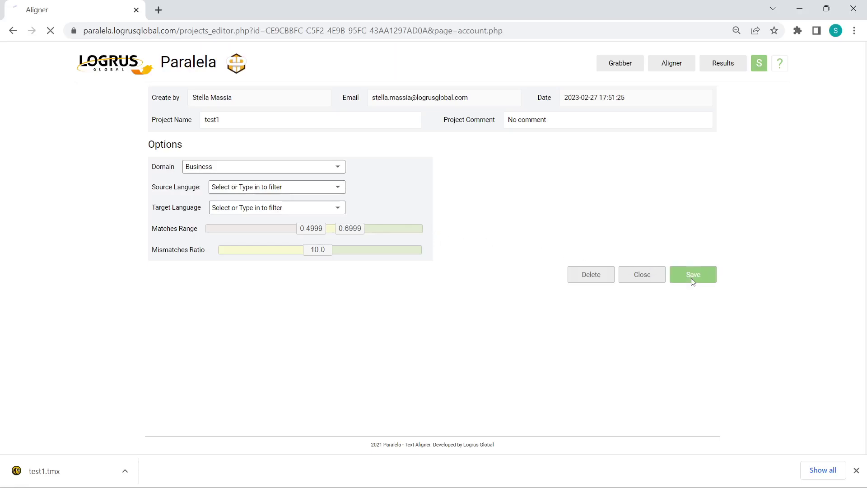
pyautogui.click(717, 68)
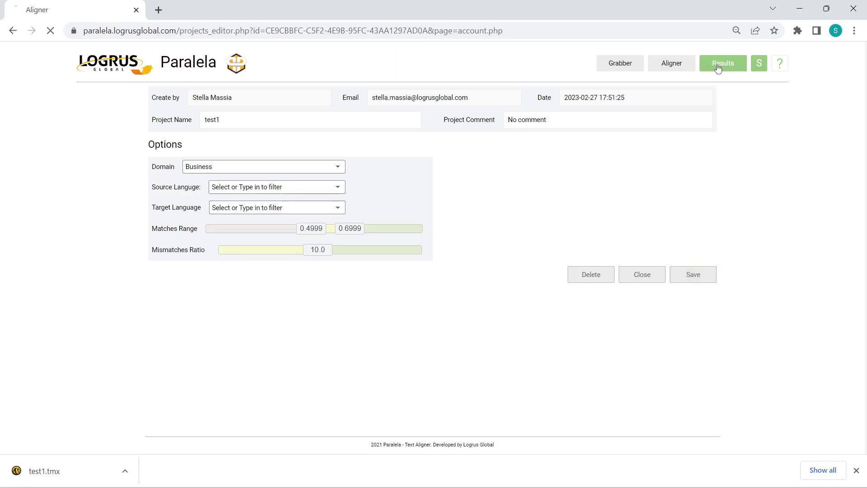